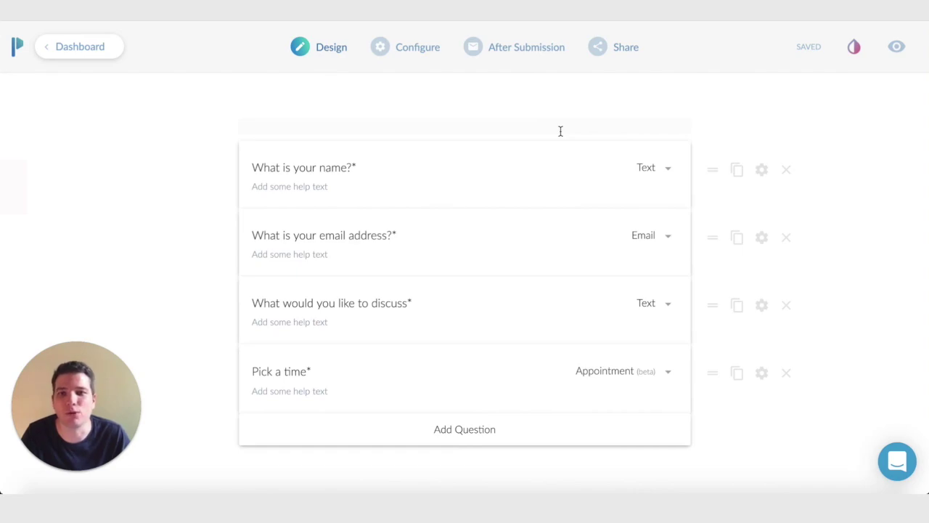
Select the space above the booking form's first question.
click(489, 127)
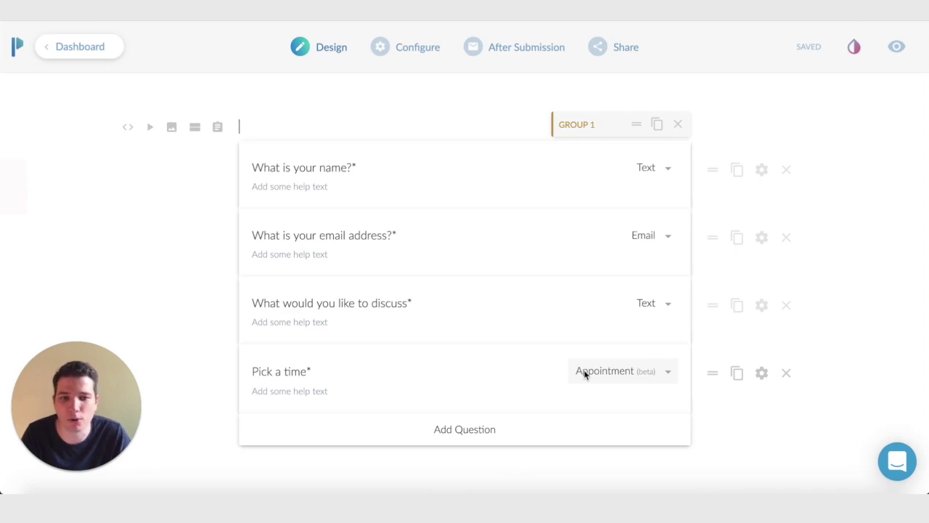
In the Pick a time Event Details, let the submitter choose the appointment length.
click(762, 375)
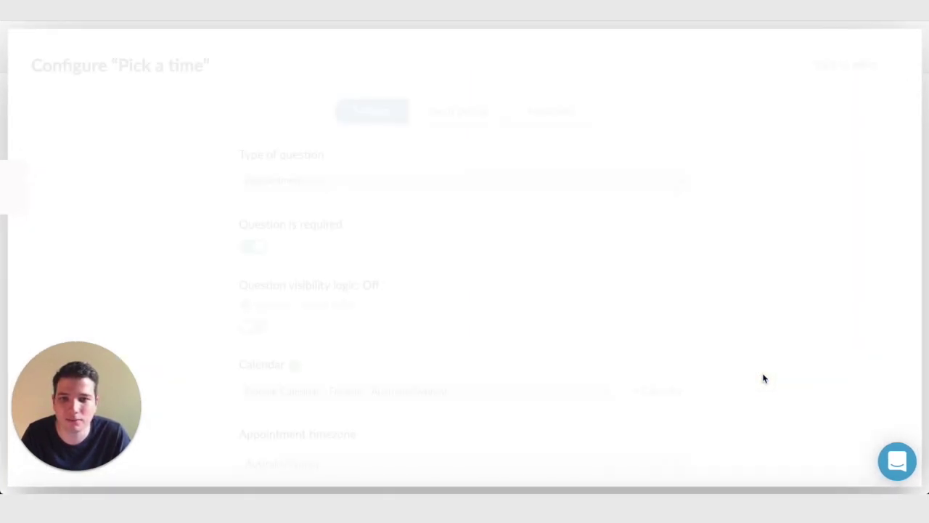
click(469, 107)
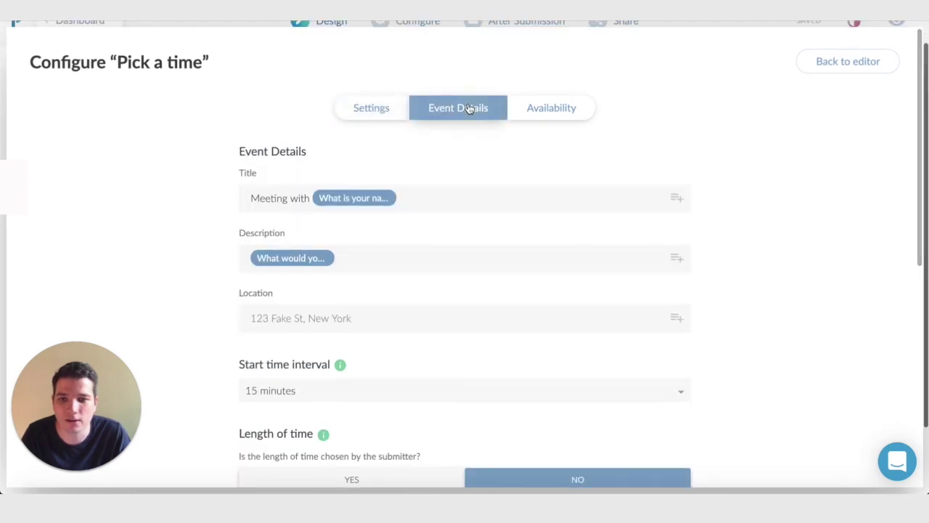
scroll(472, 169, down, 4)
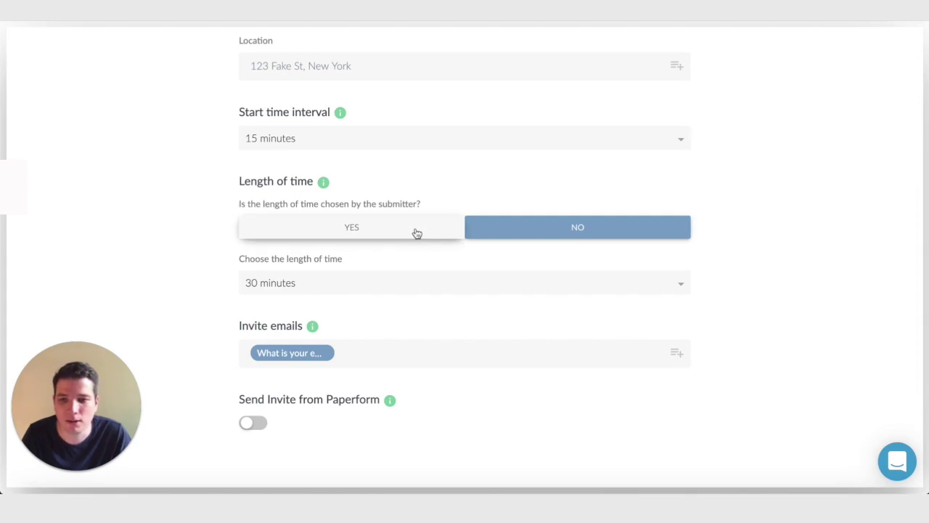
click(319, 229)
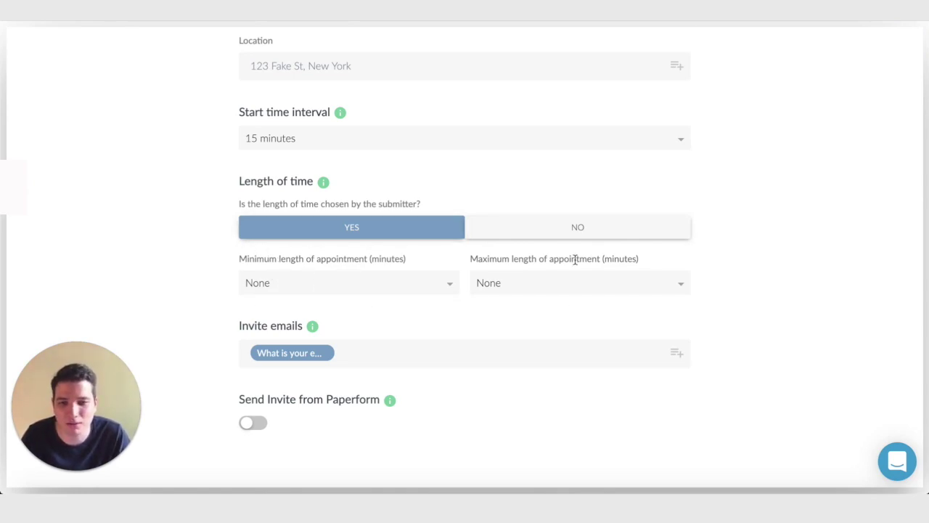
scroll(583, 304, up, 5)
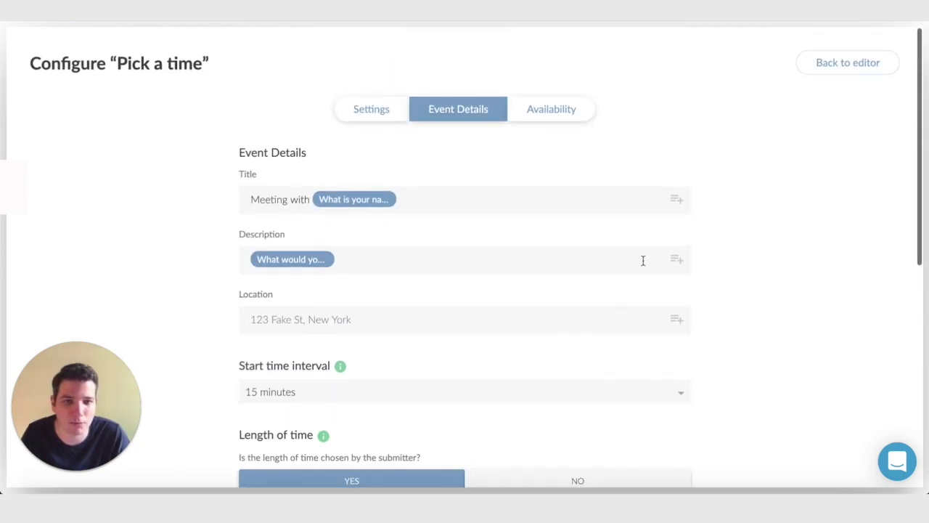
Add a 'Calculated cost' question below Pick a time and set its type to Calculation.
click(869, 75)
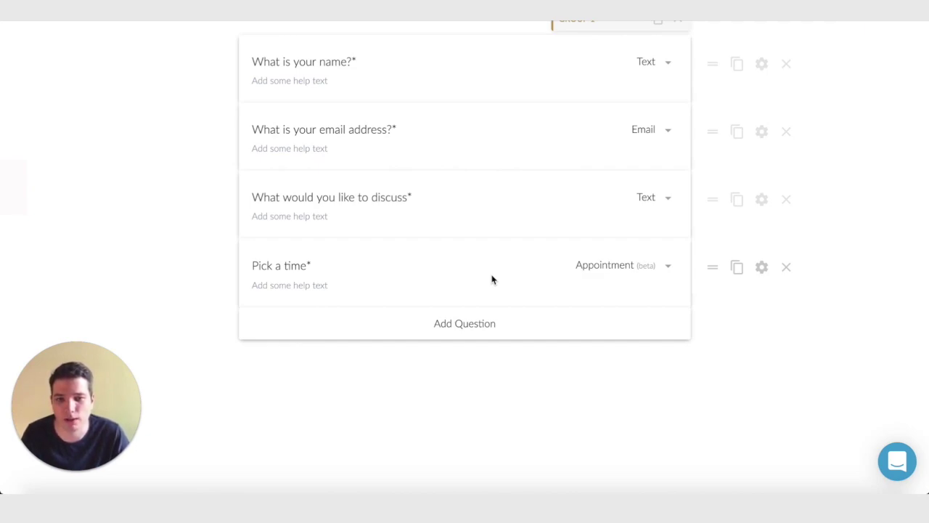
click(455, 328)
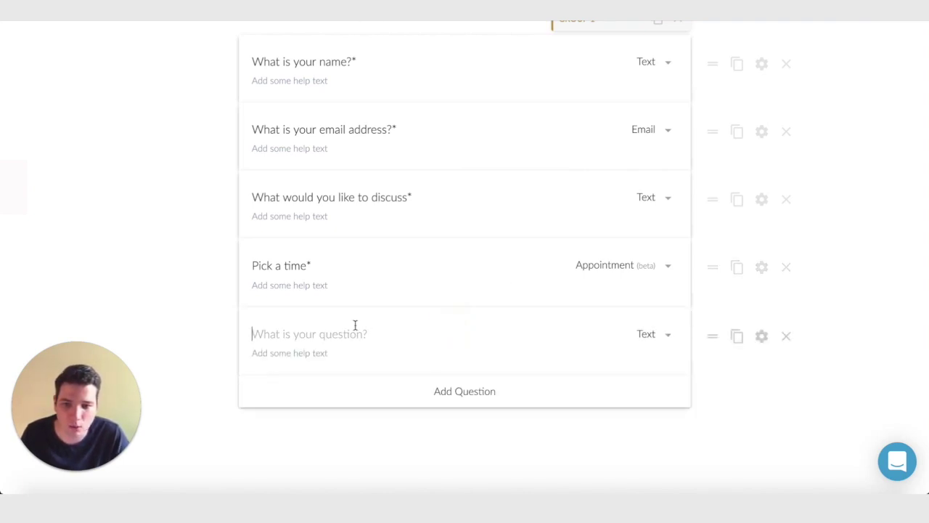
text(Calculatre)
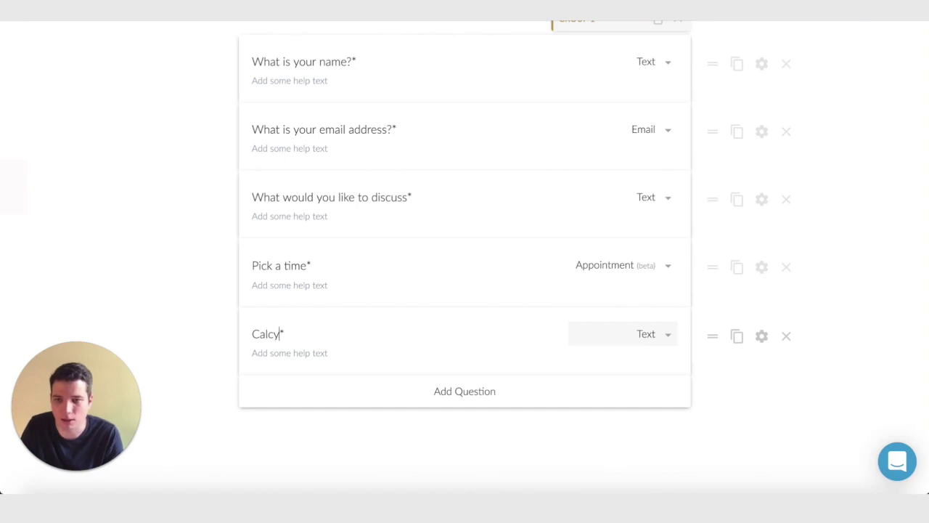
key(BackSpace)
key(BackSpace)
key(BackSpace)
key(BackSpace)
text(ated cost)
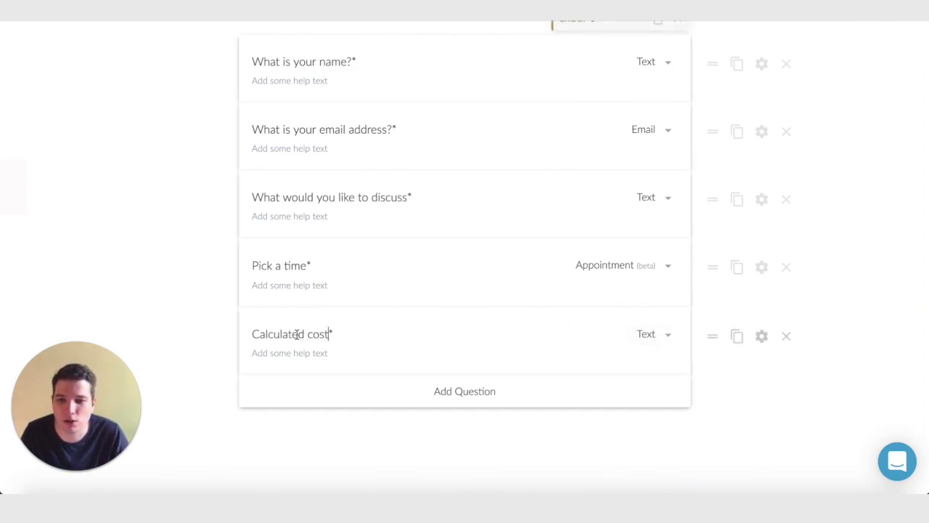
click(669, 333)
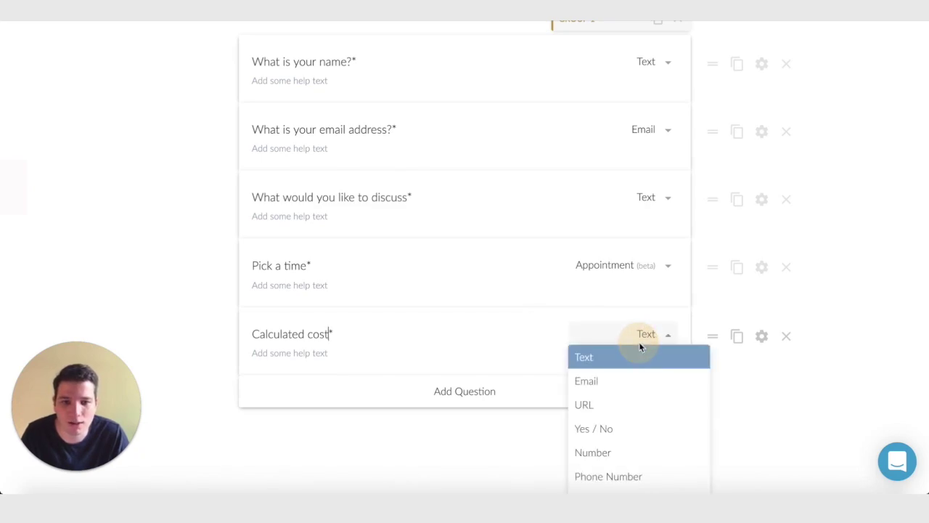
scroll(738, 310, down, 2)
scroll(643, 332, down, 5)
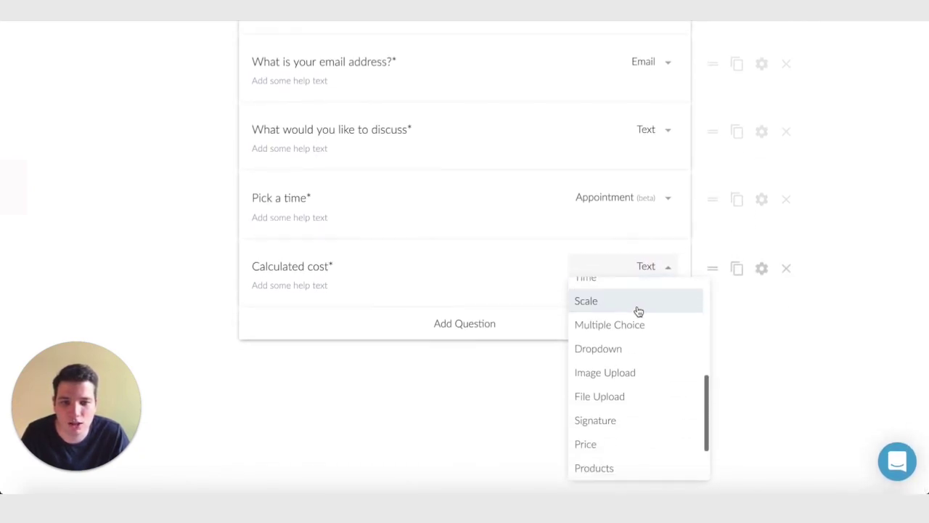
click(606, 445)
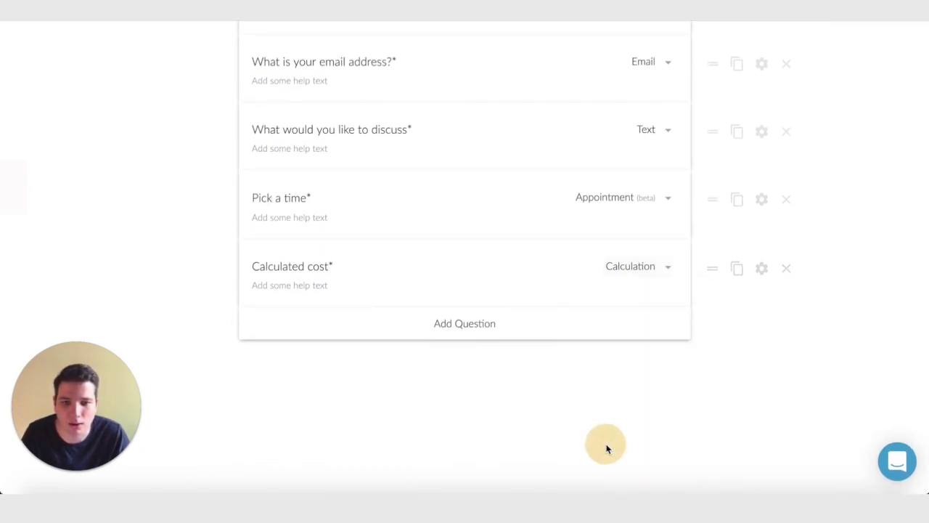
Replace the Calculated cost formula 1 + 2 with the inserted Pick a time answer.
click(761, 268)
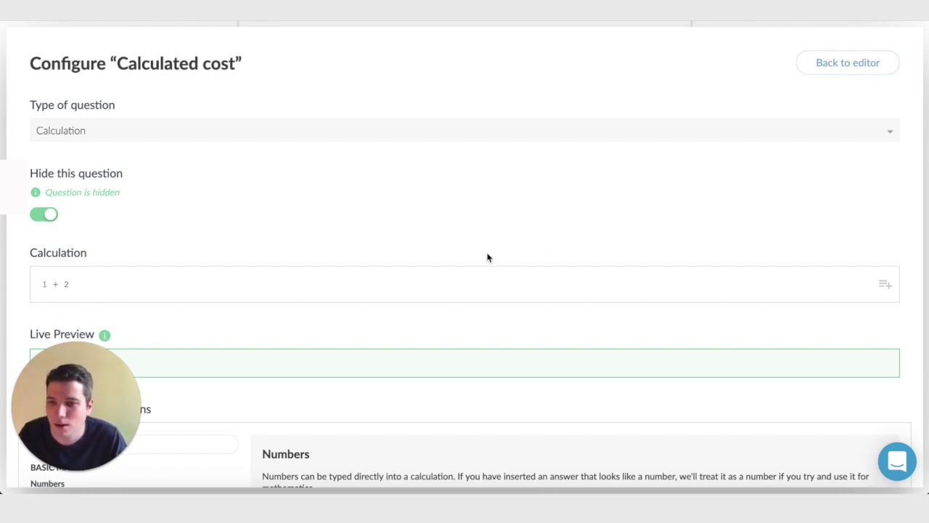
click(100, 284)
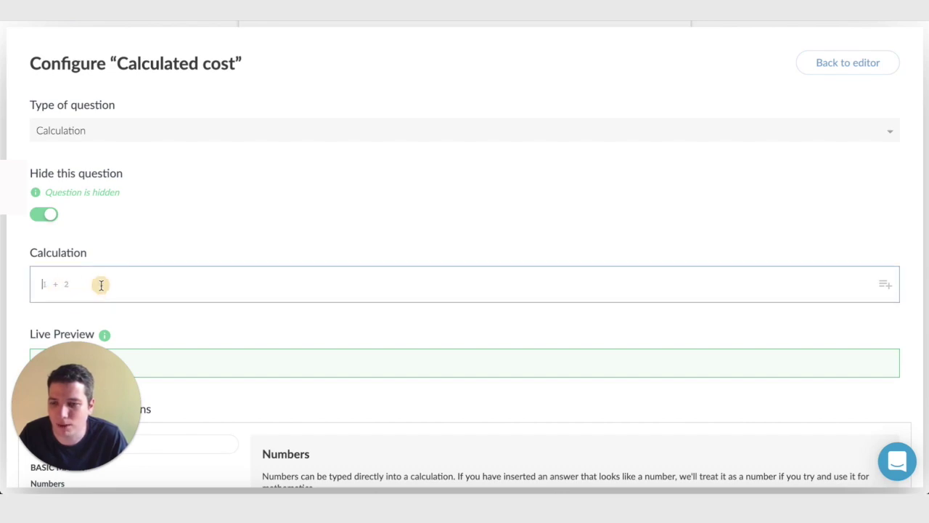
click(884, 287)
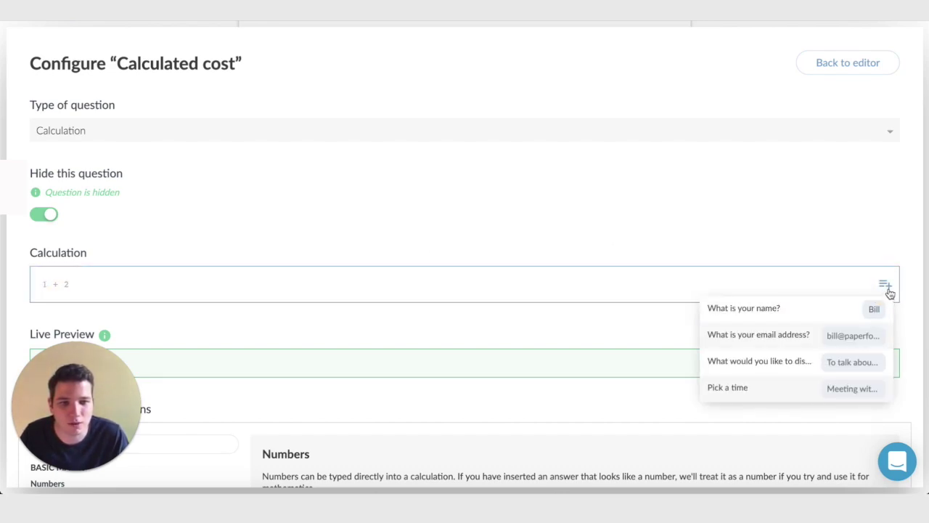
click(757, 394)
scroll(374, 322, down, 2)
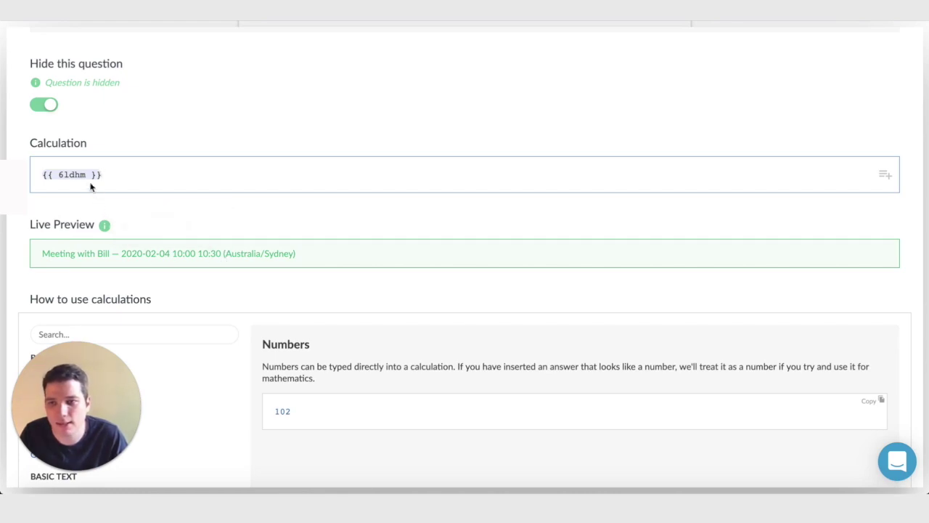
mouse_move(86, 175)
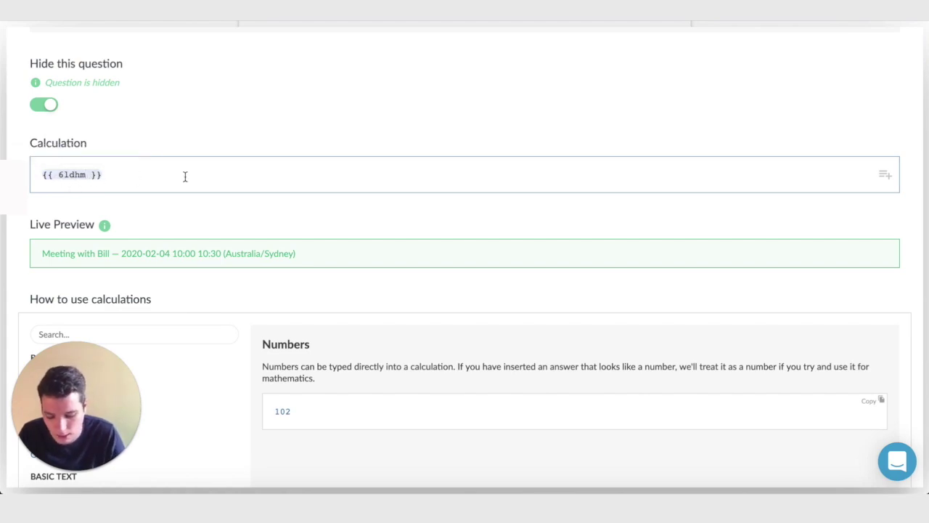
Use the Pick a time Length (minutes) property, making the formula {{ 6ldhm.minuteLength }}.
text(.)
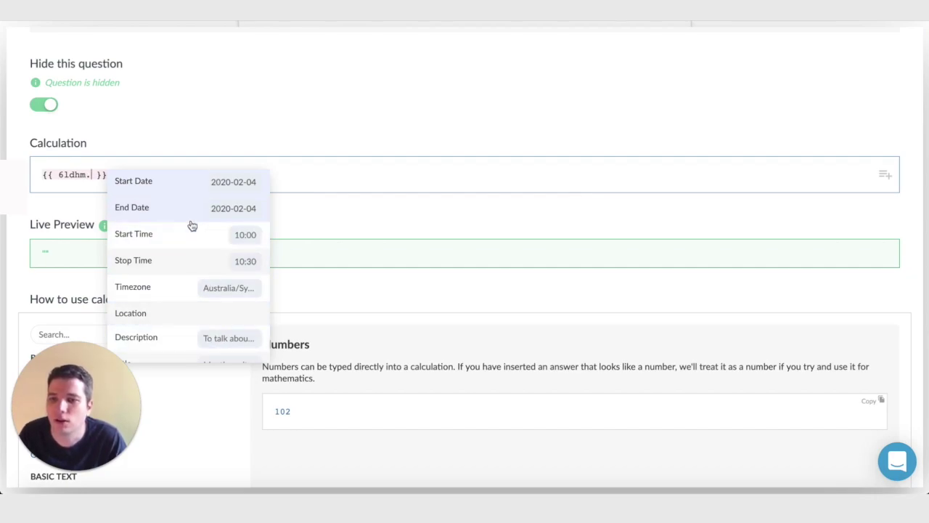
scroll(190, 225, down, 3)
scroll(189, 225, up, 3)
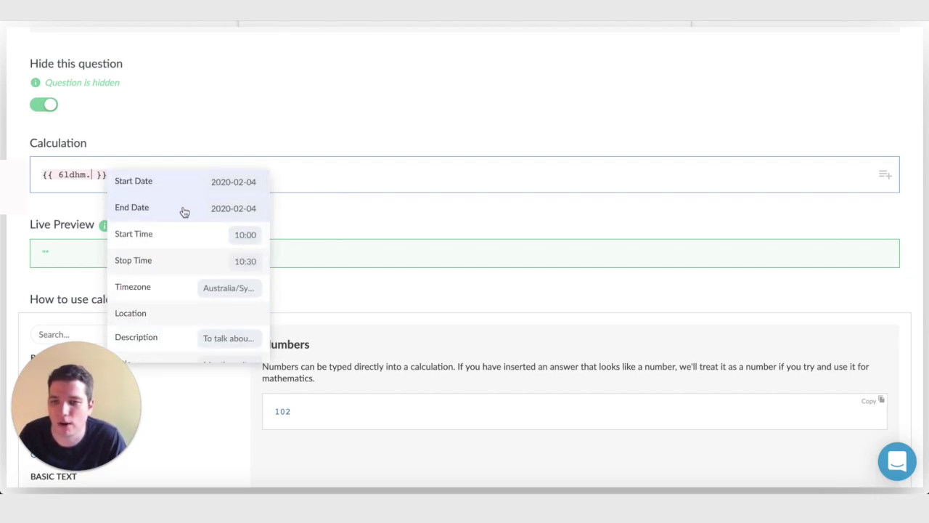
scroll(187, 224, down, 4)
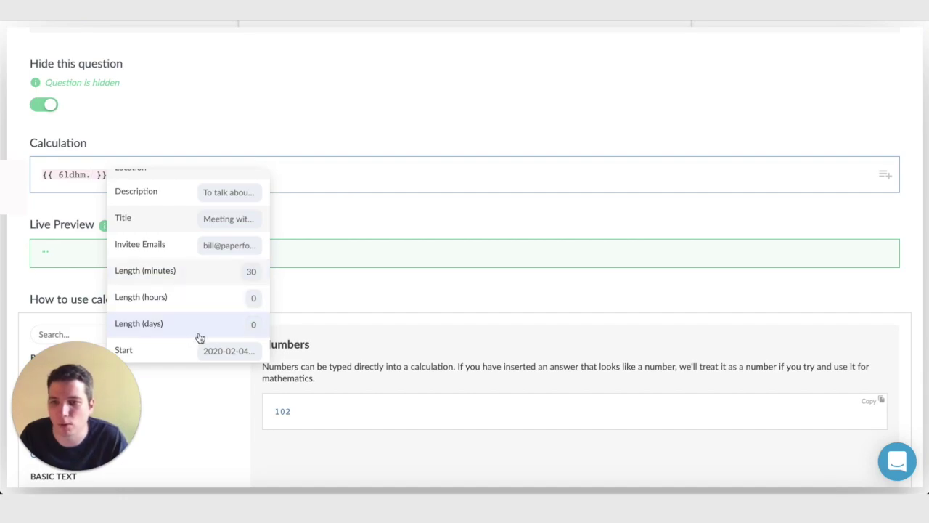
click(235, 274)
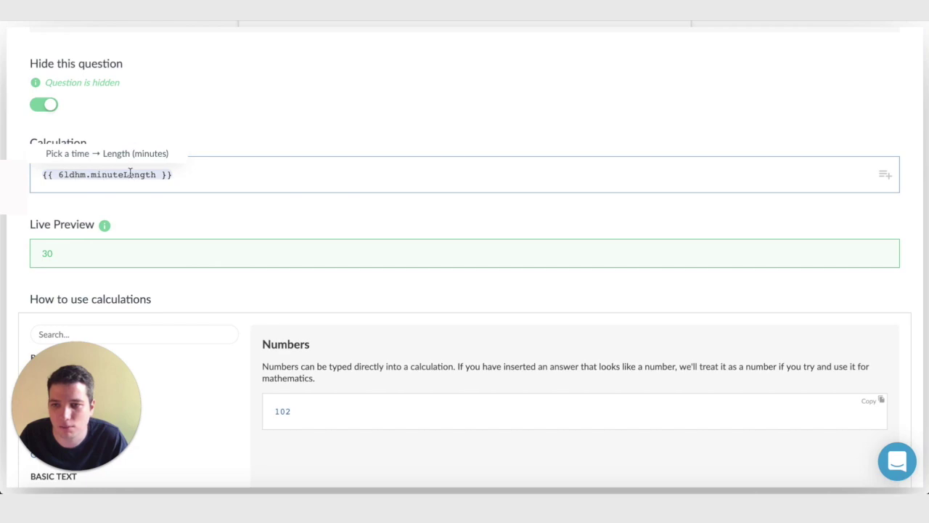
mouse_move(136, 177)
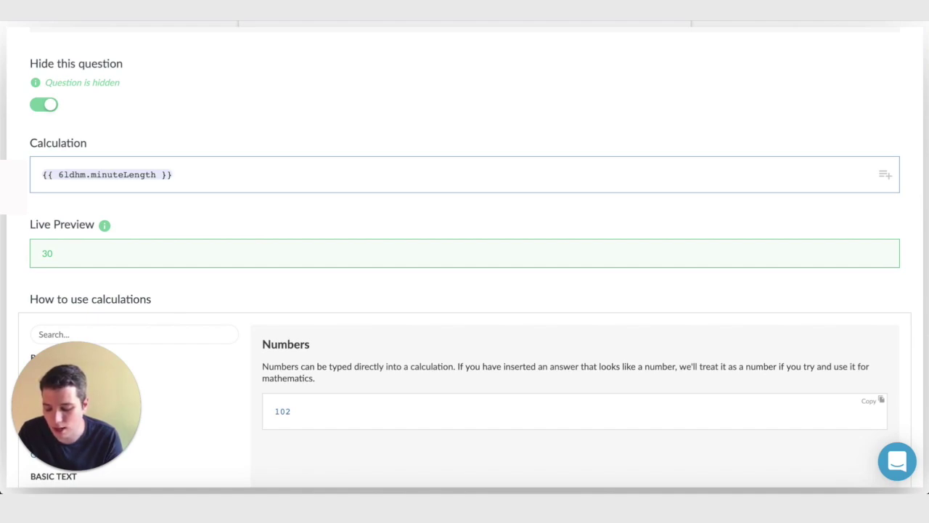
Append * 50 / 60 to the minuteLength formula so the preview shows 25.
text(* 50)
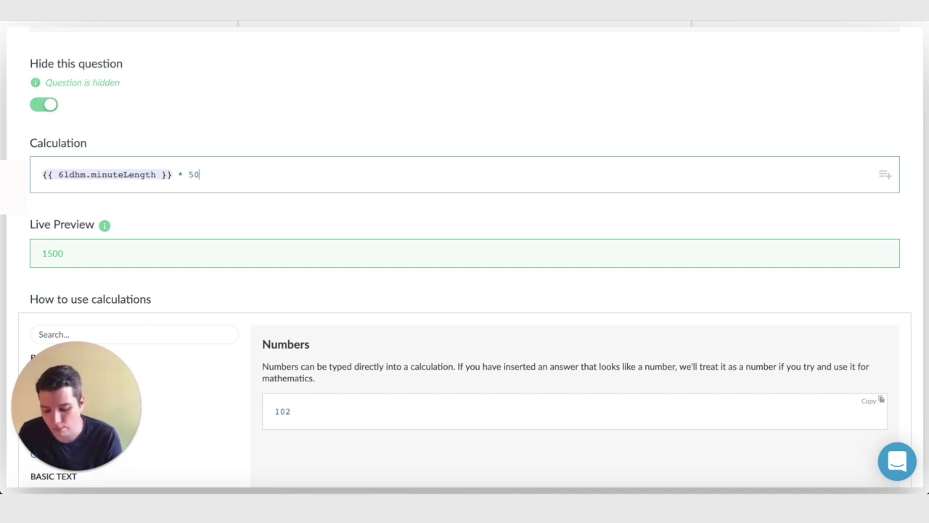
text( / )
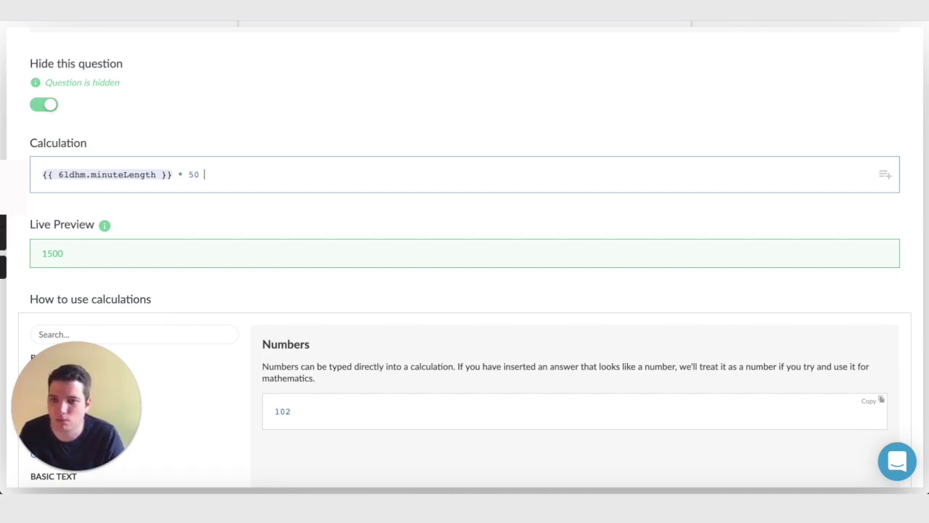
text(60)
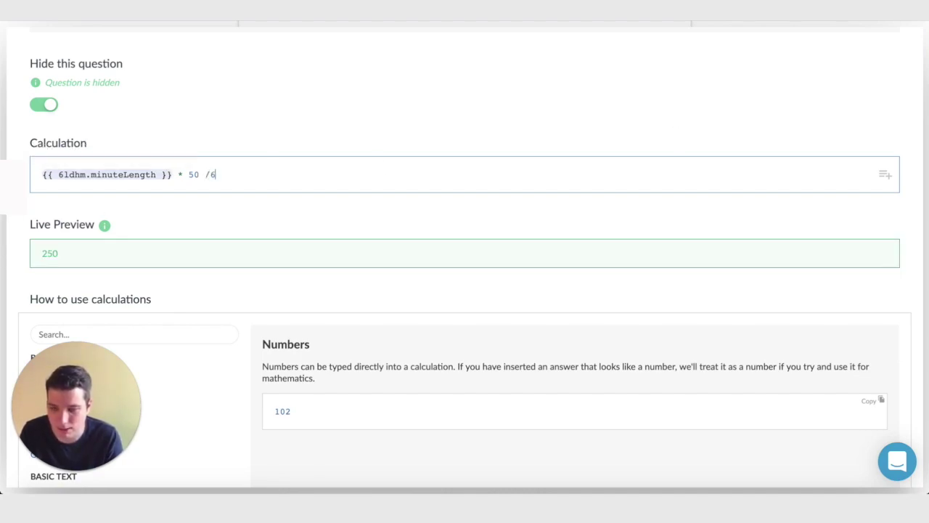
key(Left)
key(Left)
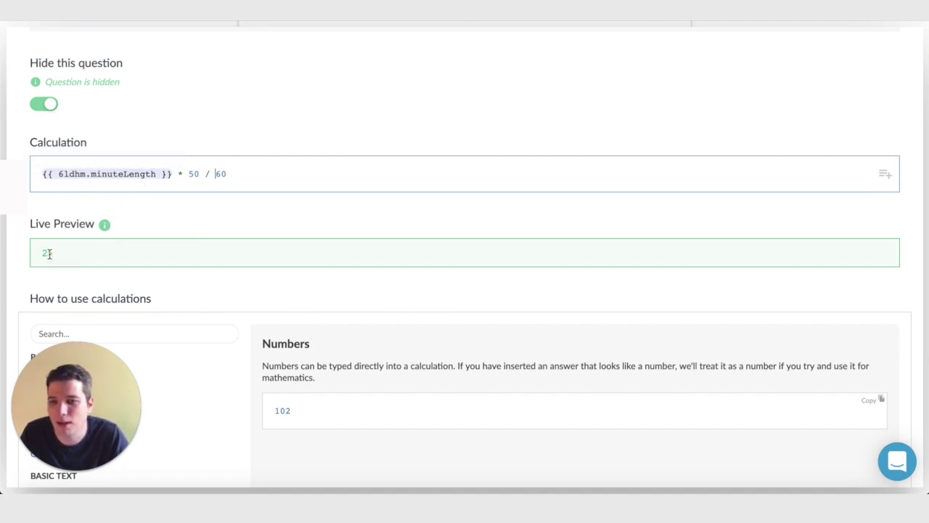
scroll(524, 255, up, 2)
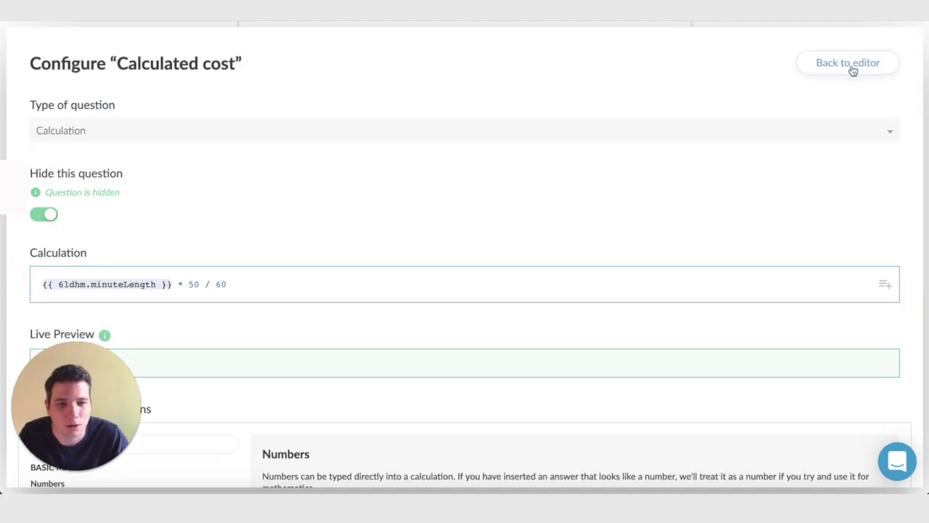
Close the Calculated cost settings and review the five saved questions.
click(849, 66)
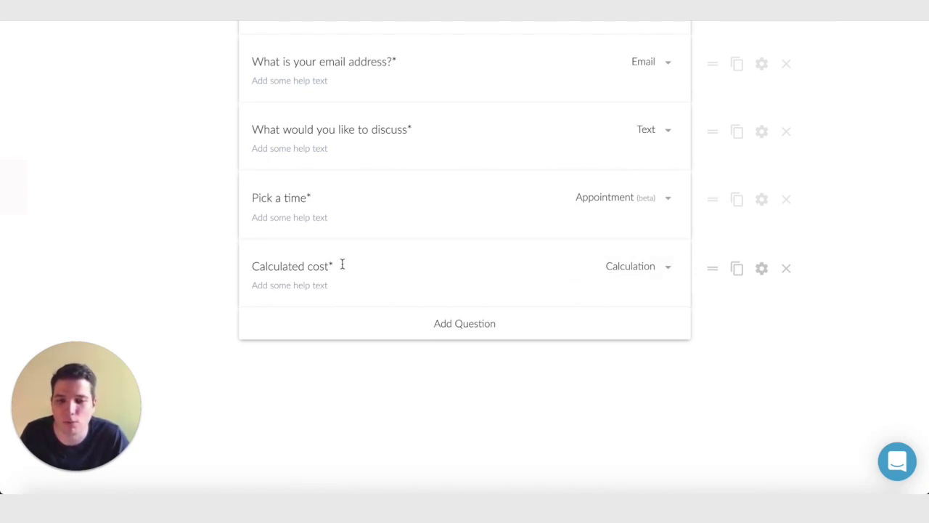
scroll(558, 264, up, 3)
scroll(549, 286, down, 3)
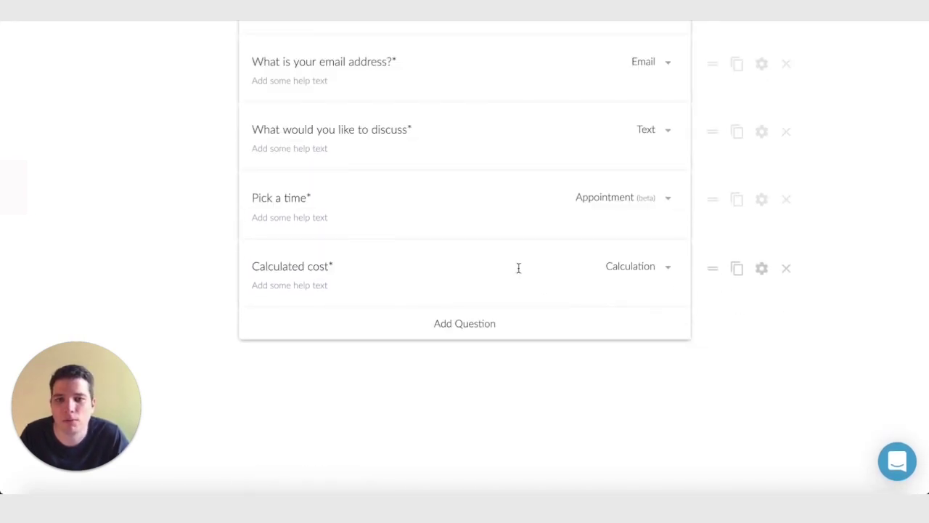
scroll(518, 267, up, 5)
Switch on Custom Pricing Rules in the form's Payments settings.
mouse_move(399, 51)
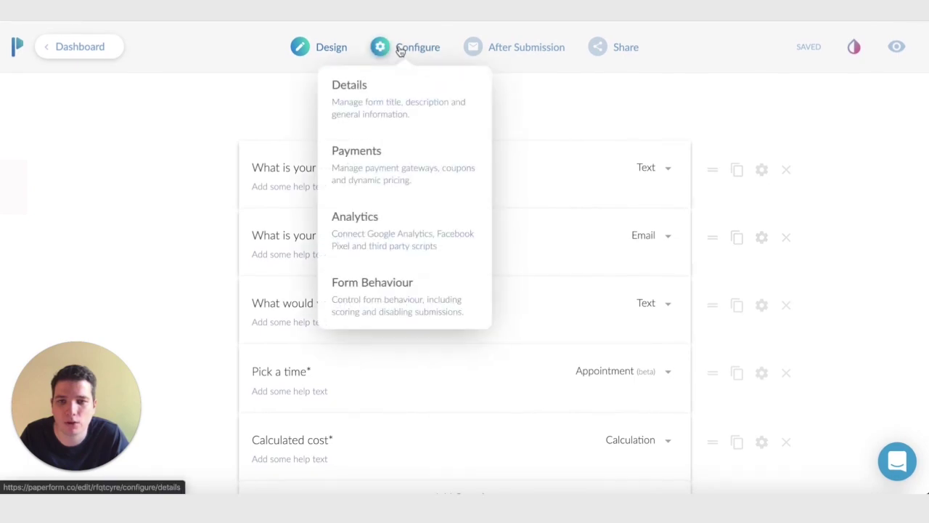
click(404, 168)
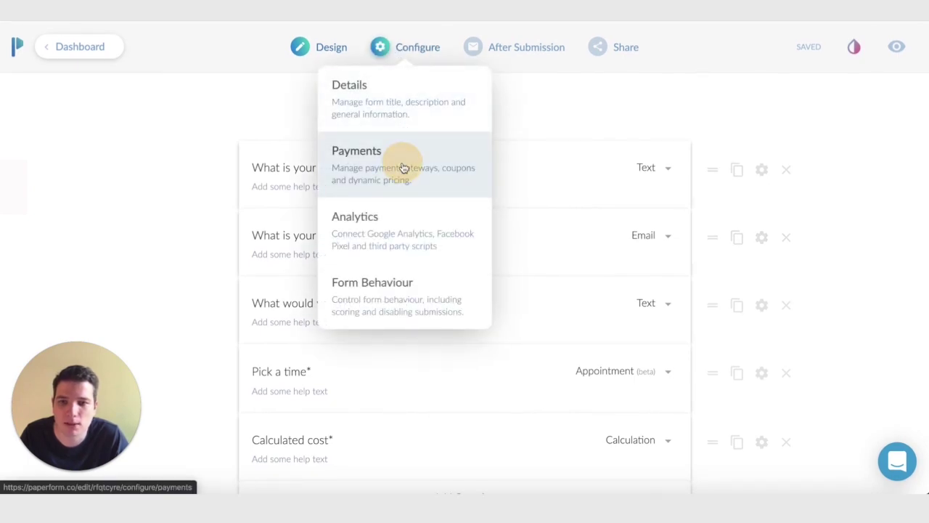
scroll(303, 232, down, 10)
scroll(309, 229, down, 6)
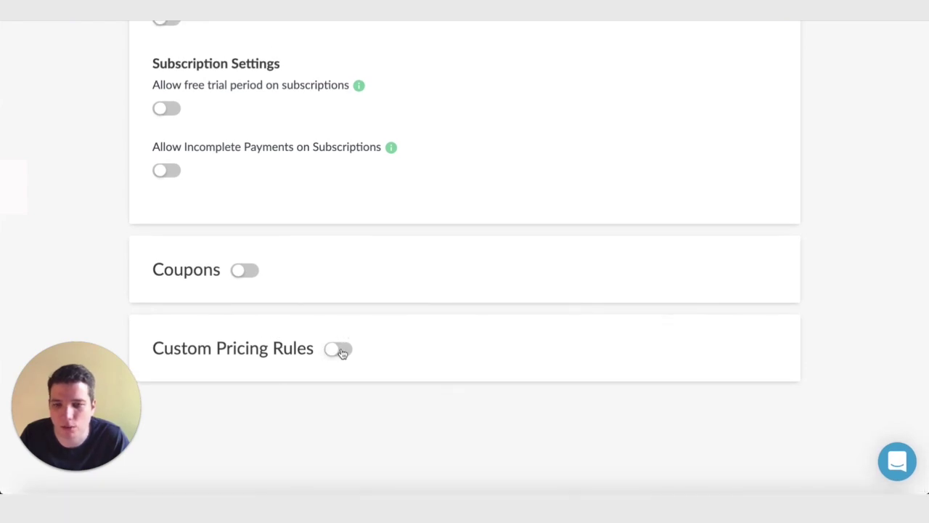
click(338, 349)
scroll(323, 349, down, 3)
scroll(282, 287, down, 2)
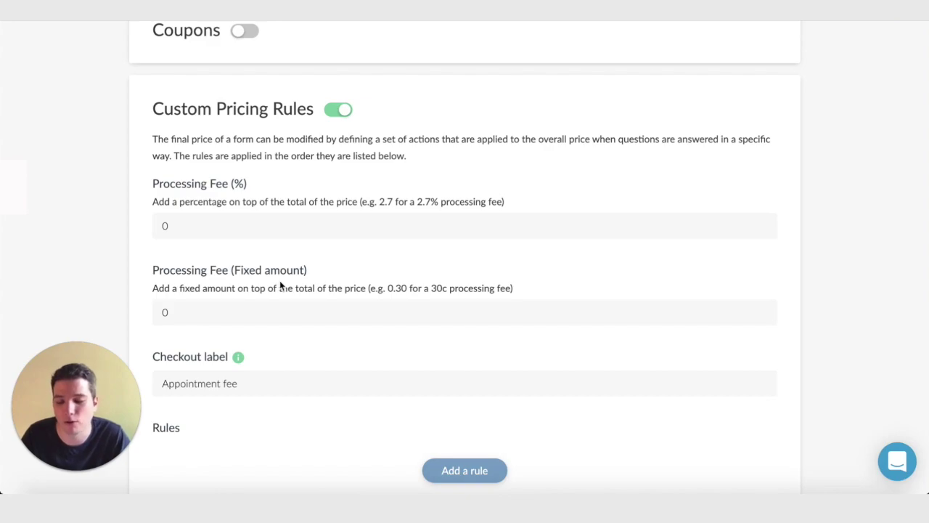
scroll(388, 301, down, 1)
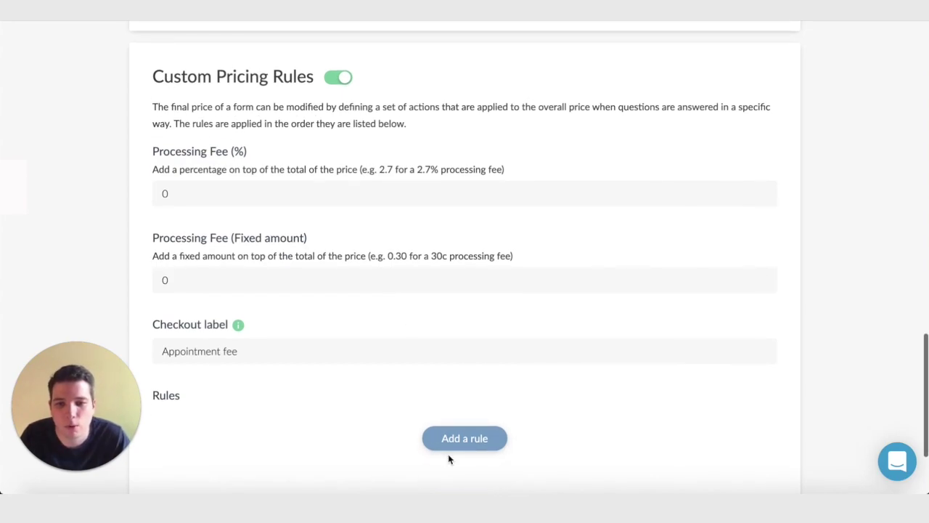
scroll(469, 446, down, 1)
Add a pricing rule: when Calculated cost is answered, then + answer.
click(460, 427)
scroll(471, 406, down, 2)
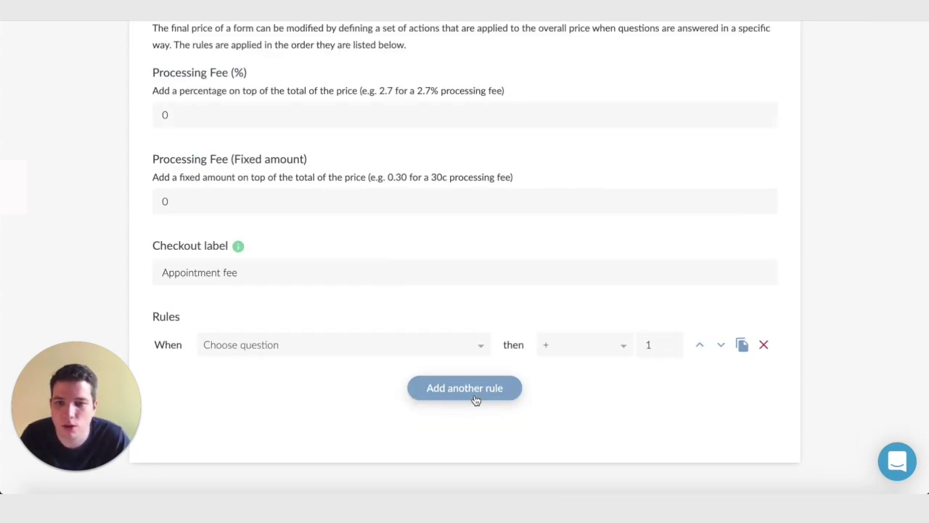
click(348, 346)
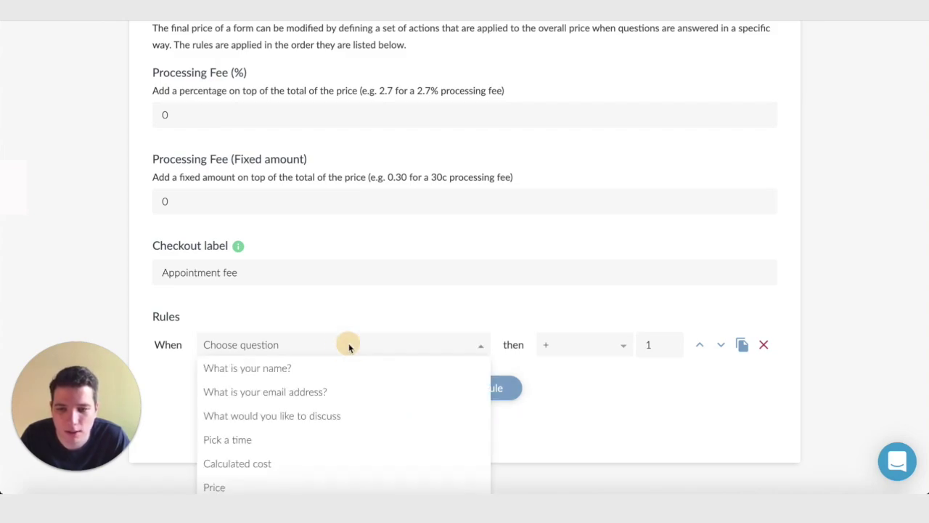
scroll(326, 353, down, 2)
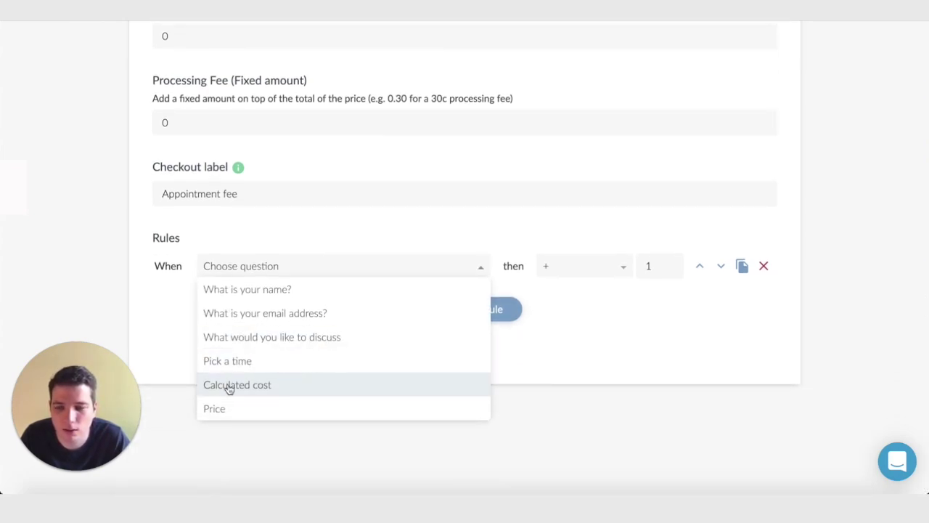
click(244, 385)
click(332, 265)
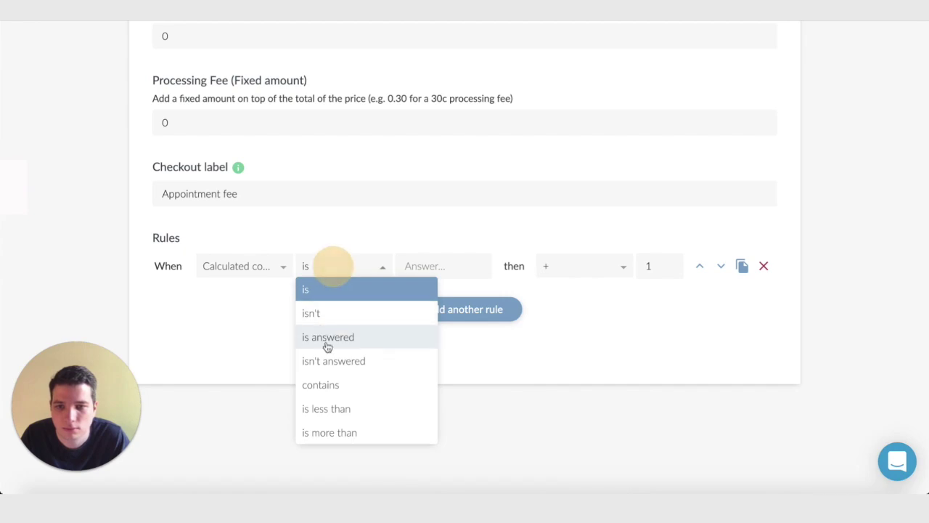
click(349, 339)
click(584, 267)
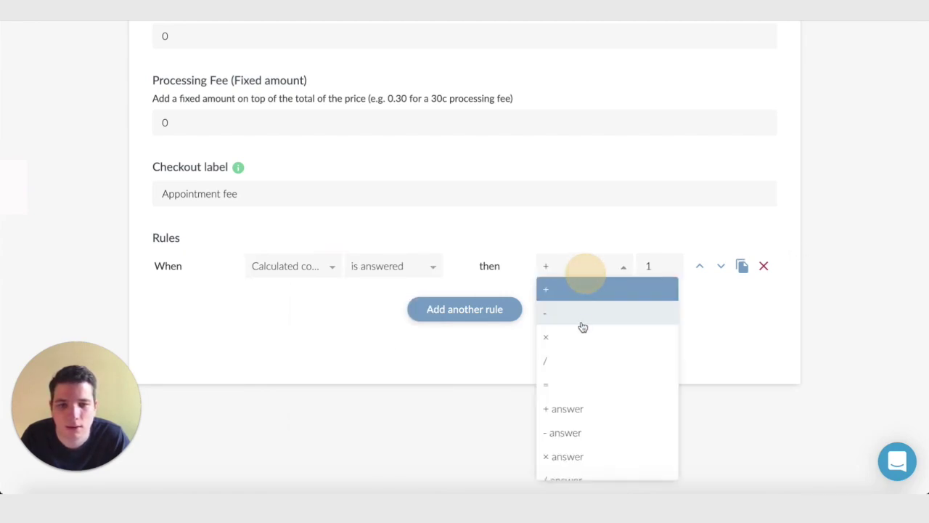
click(592, 409)
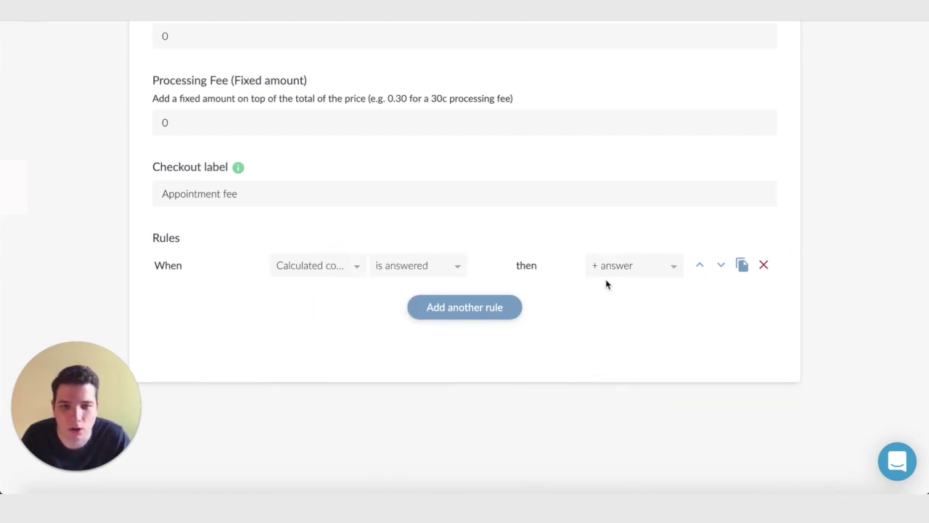
scroll(479, 306, up, 10)
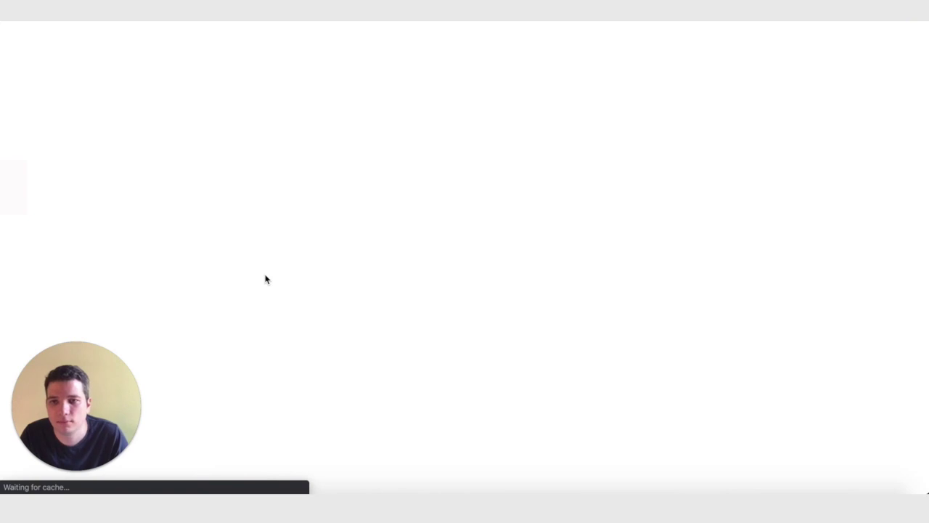
Enter a name, an email and 'Talk about things', then move the calendar to February 2020.
click(408, 105)
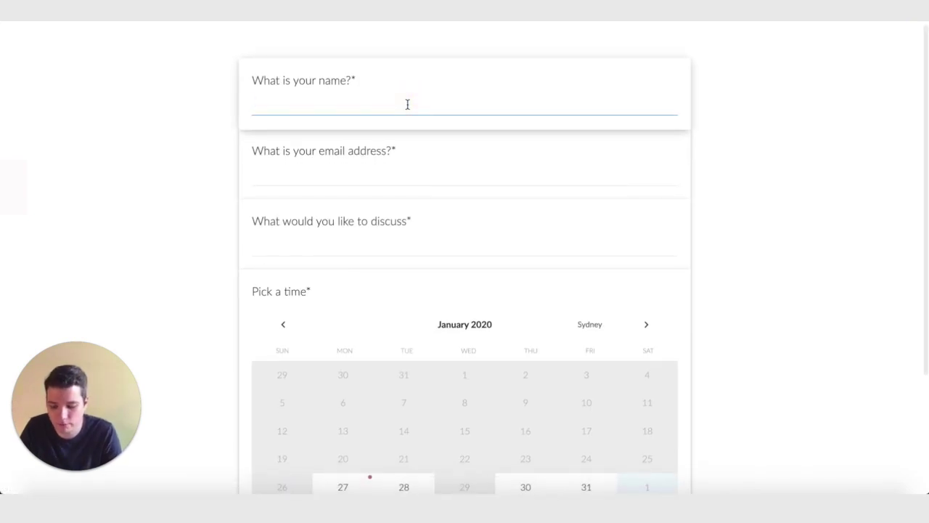
text(Bill)
key(Tab)
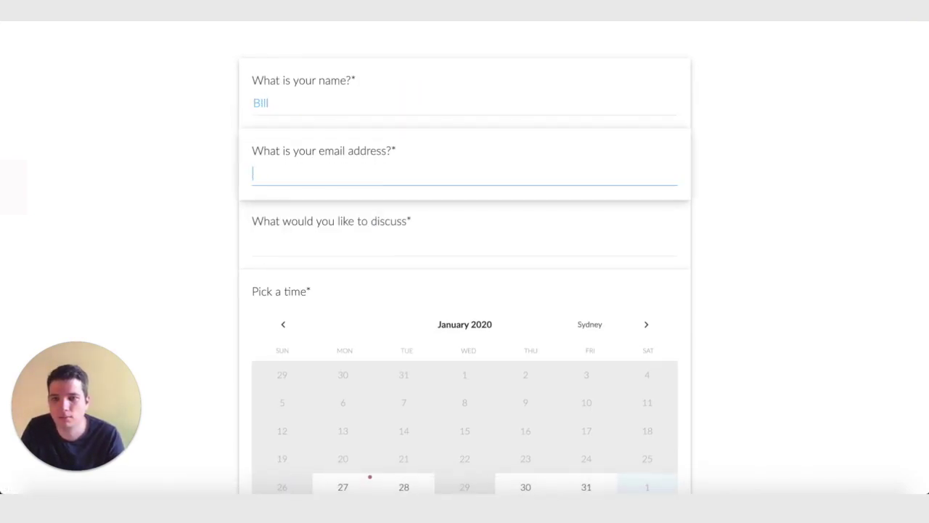
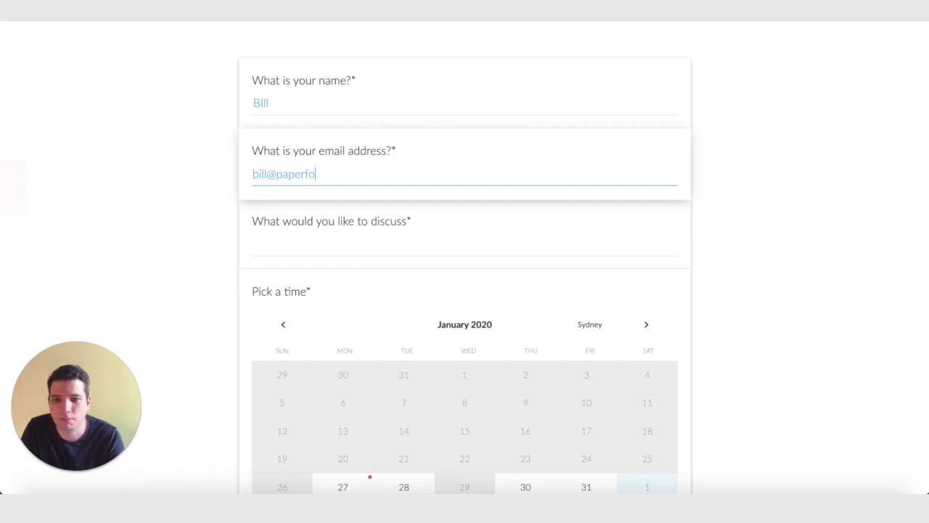
key(Tab)
text(Talk abo)
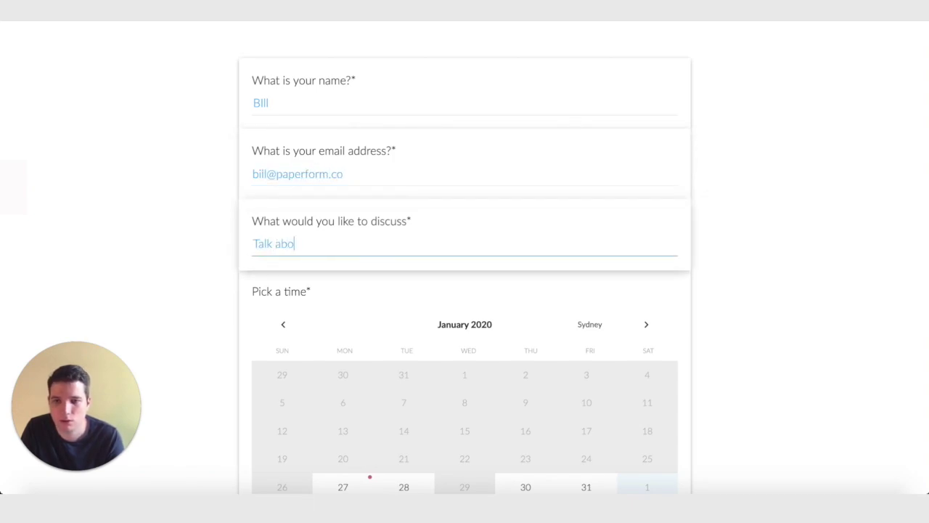
text(ut things)
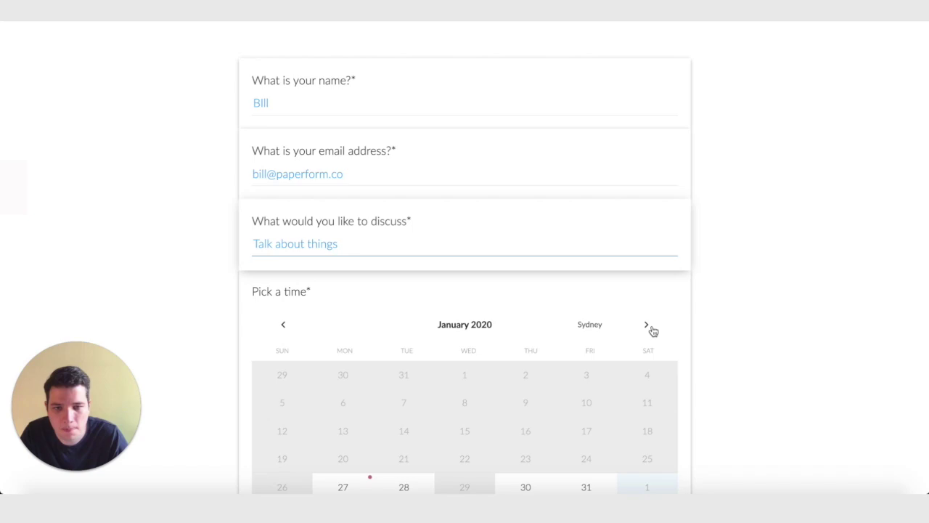
click(647, 326)
scroll(436, 334, down, 2)
Book the meeting for 10 February 2020 from 9:30 to 11:00 am.
click(341, 327)
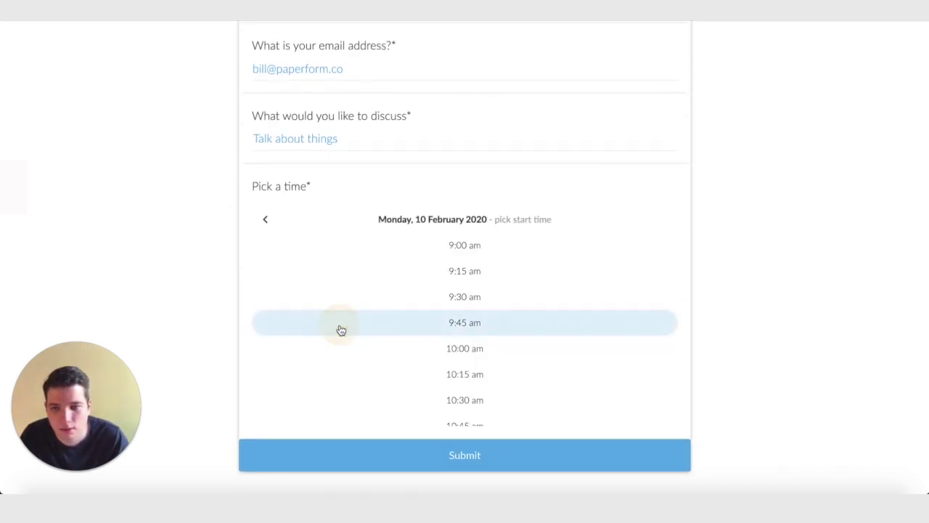
click(457, 299)
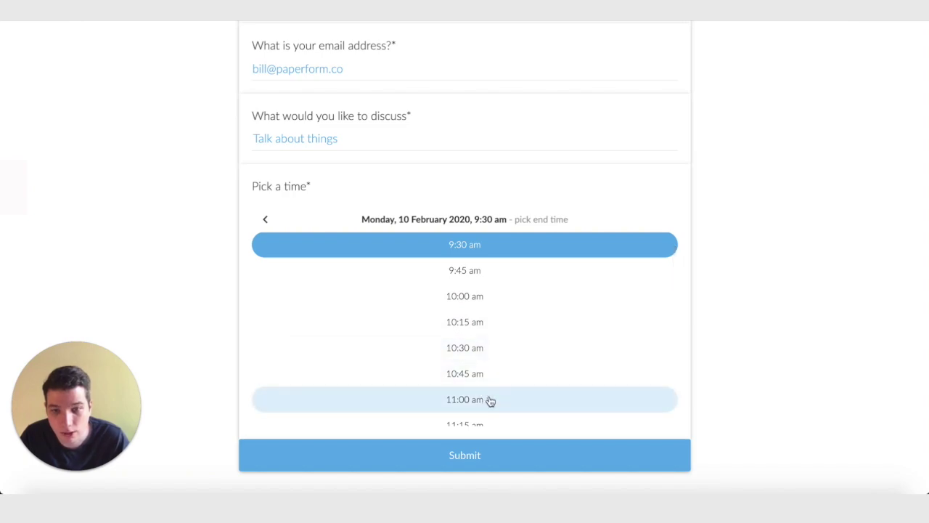
click(490, 401)
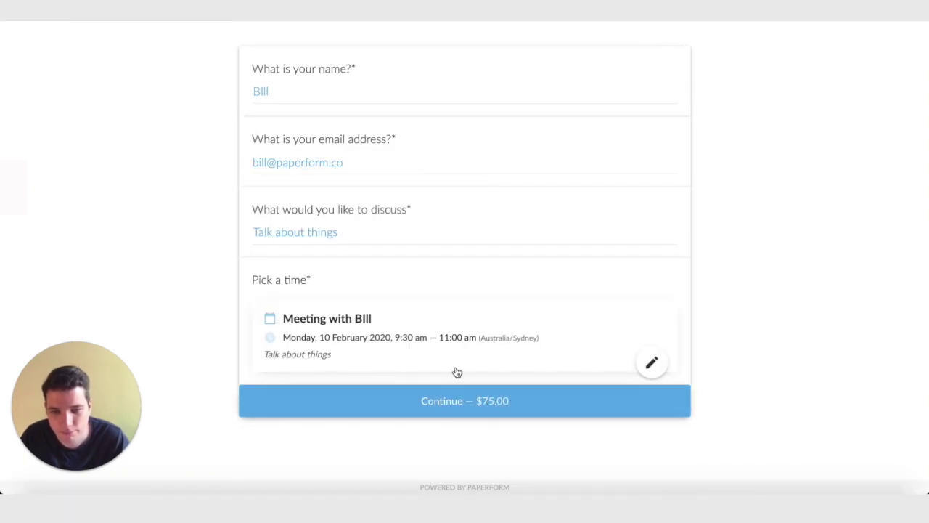
Continue to the Stripe checkout showing the $75.00 Appointment fee.
click(516, 410)
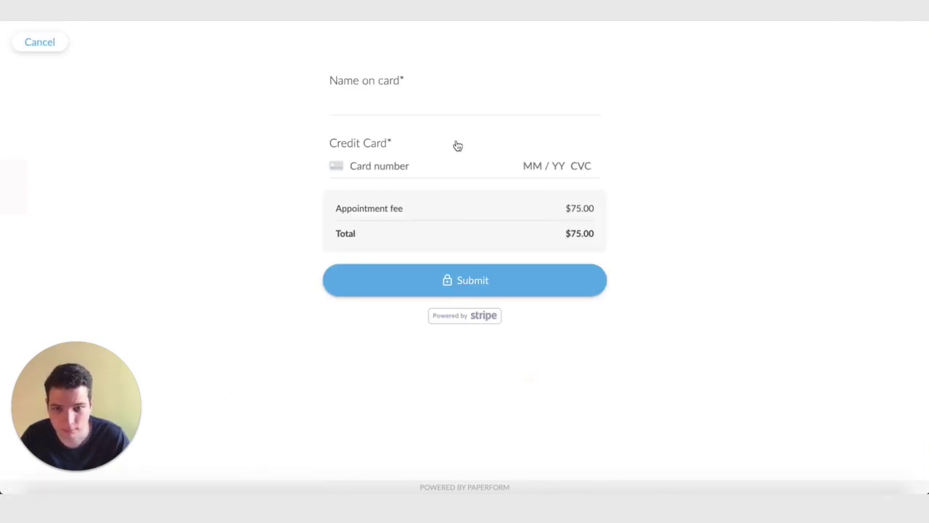